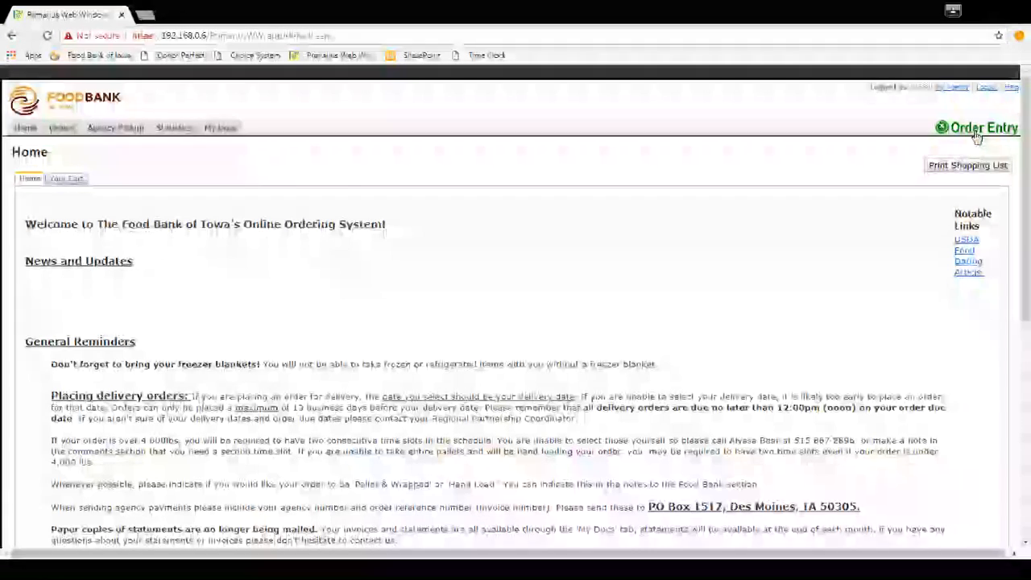
Start a new order with the shipping method Delivery and the location Delivery Dock.
left_click(974, 134)
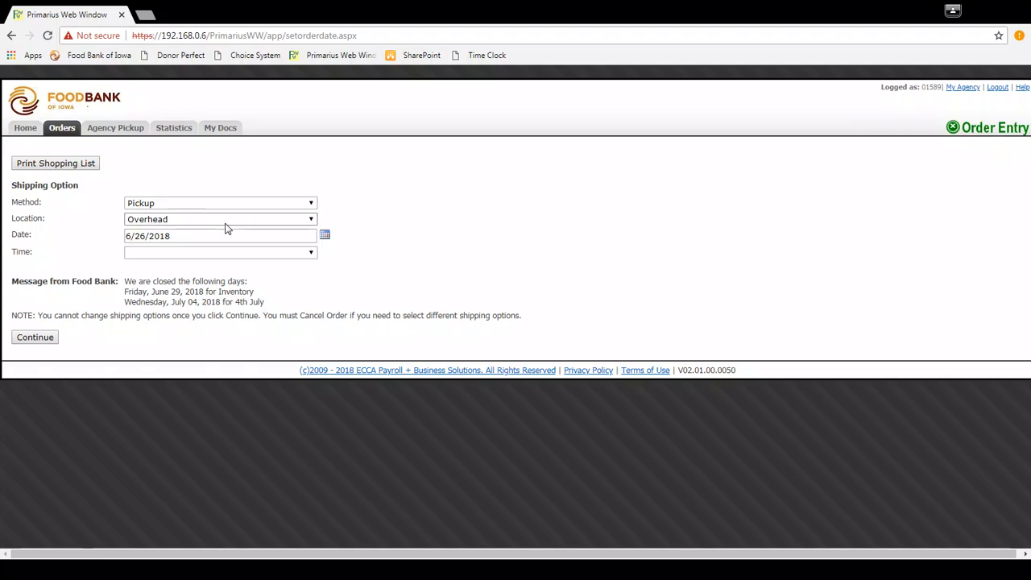
left_click(306, 206)
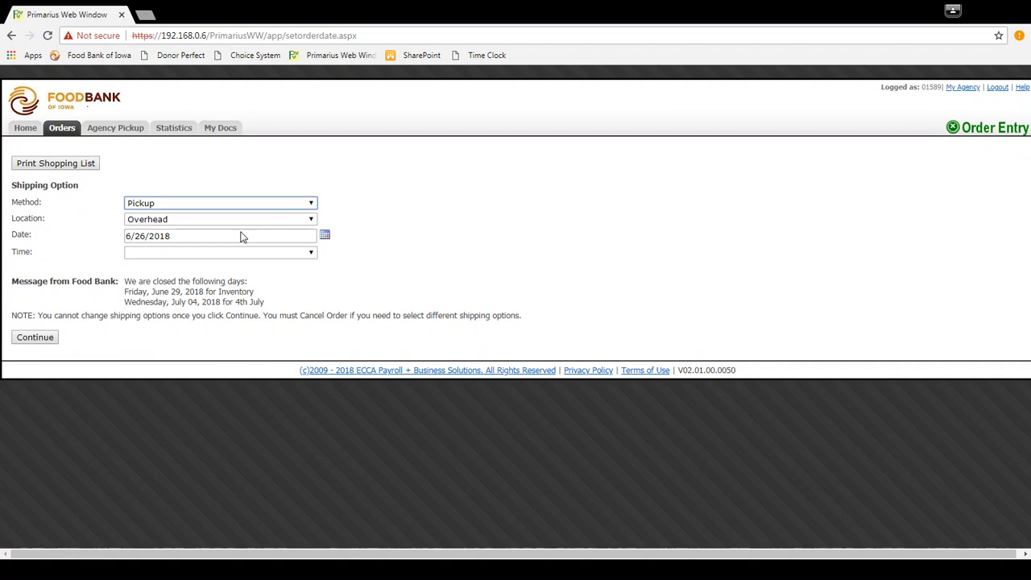
left_click(183, 242)
left_click(306, 225)
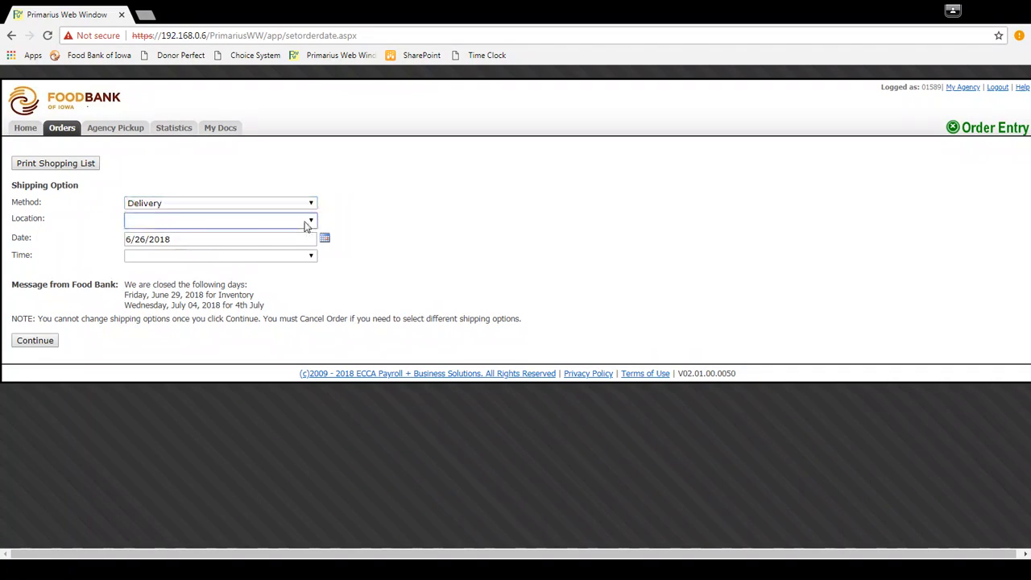
left_click(255, 252)
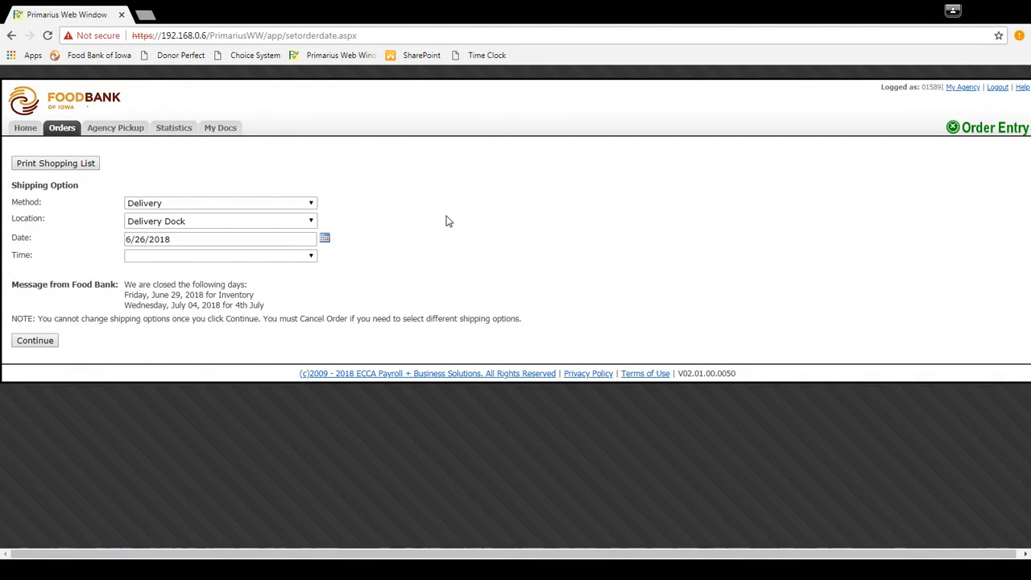
Schedule the order for 7/5/2018 in the 8:00 AM - 8:10 AM time slot and continue to the shopping list.
left_click(326, 240)
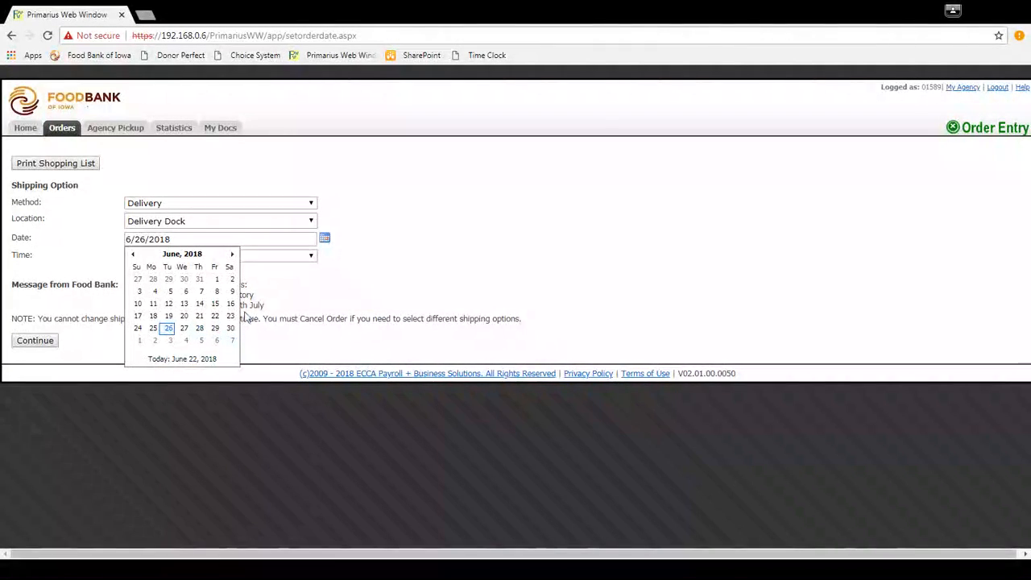
left_click(232, 256)
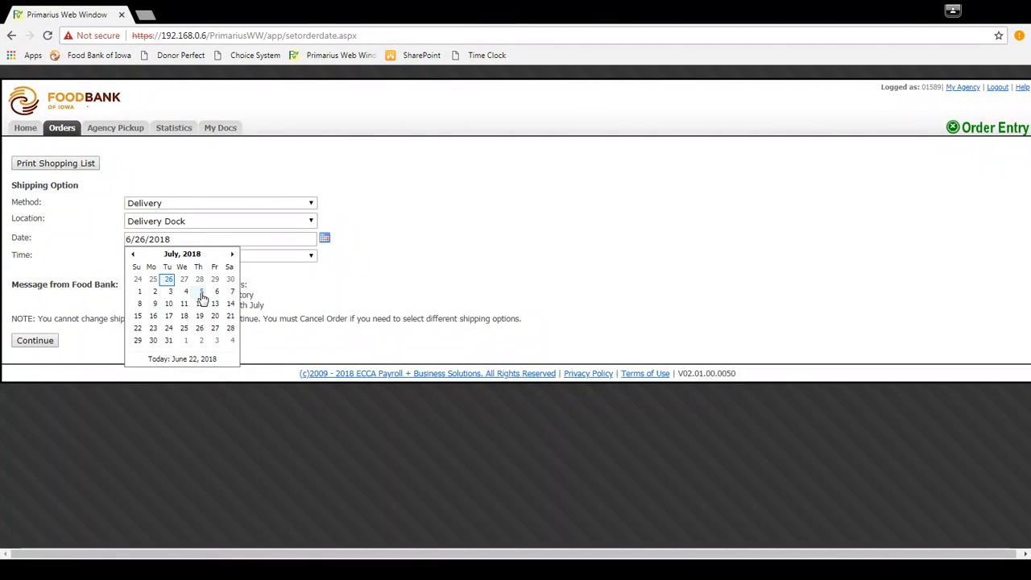
left_click(223, 291)
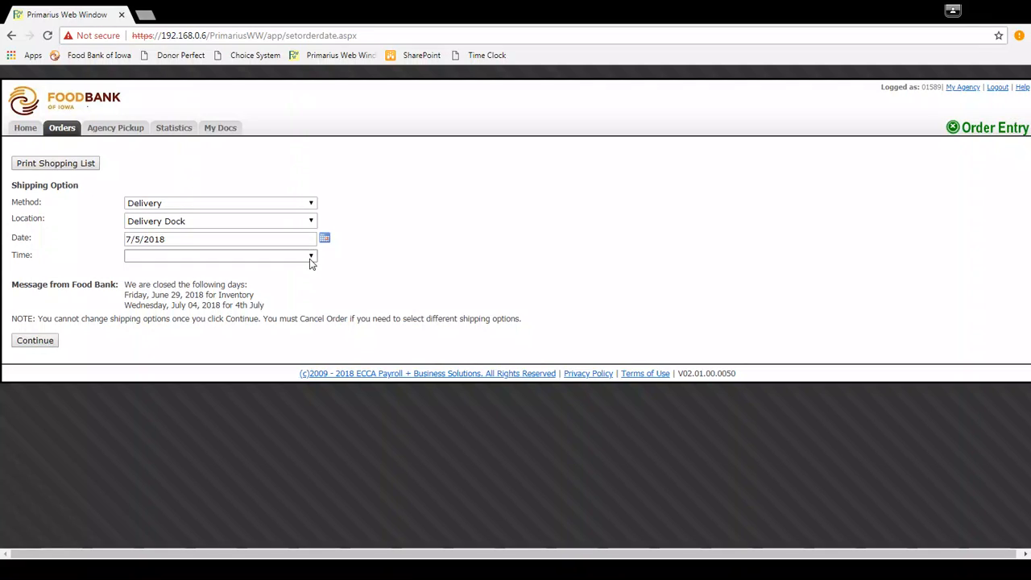
left_click(311, 261)
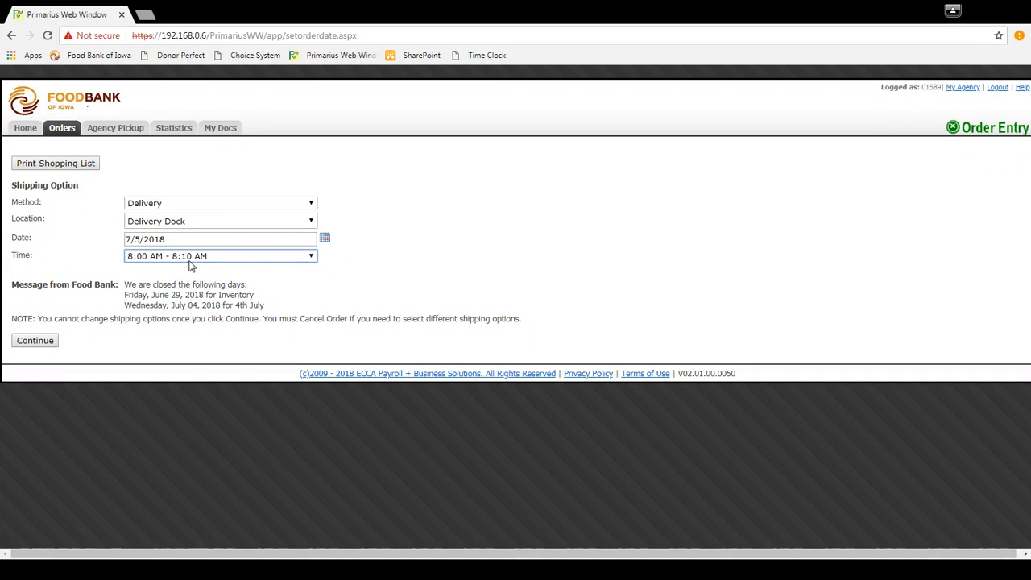
left_click(49, 345)
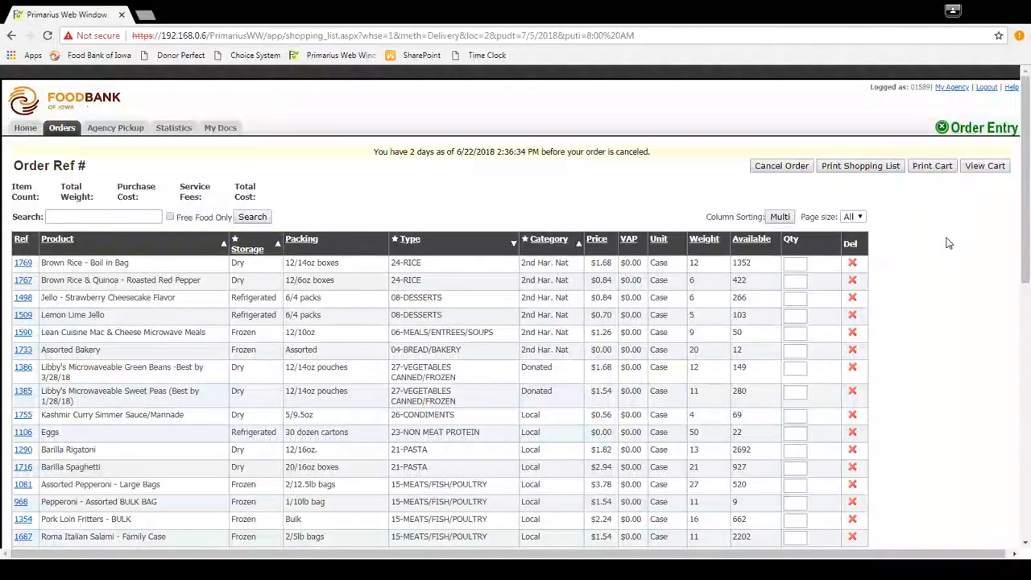
Order 5 cases of Lemon Lime Jello and 1 case of Lean Cuisine Mac & Cheese Microwave Meals.
scroll(943, 235, "down", 1)
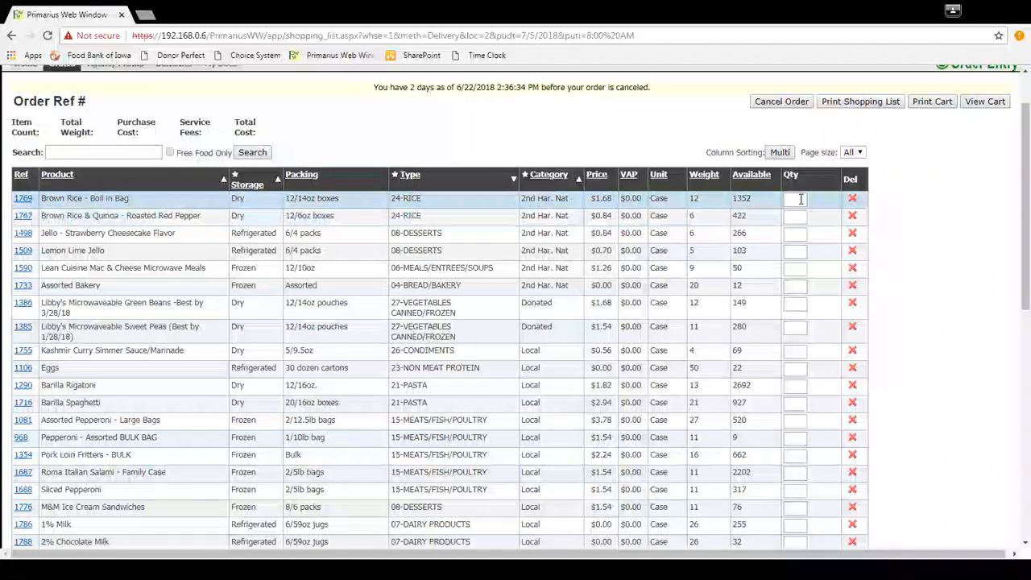
left_click(795, 252)
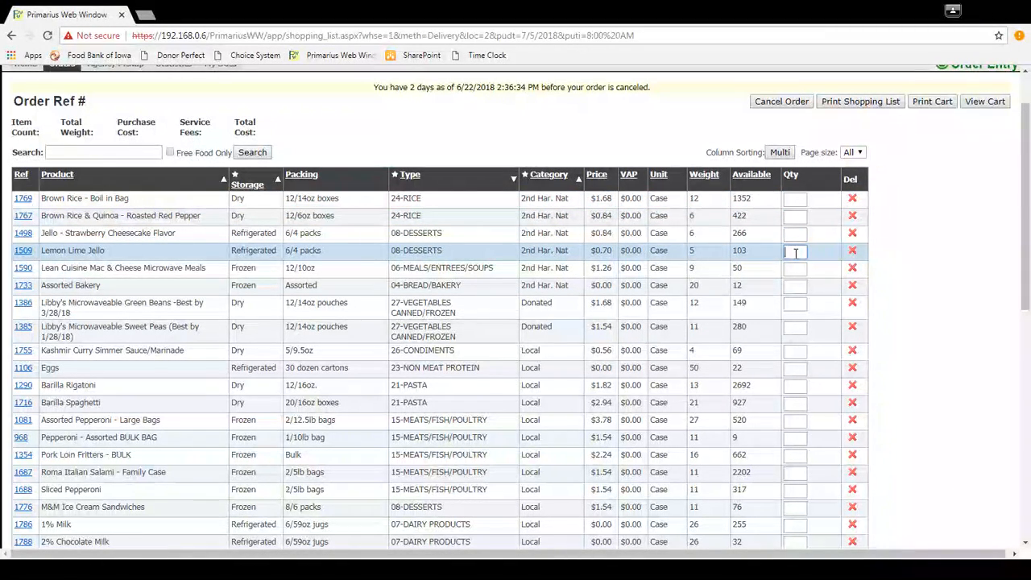
type("5")
left_click(789, 270)
type("1")
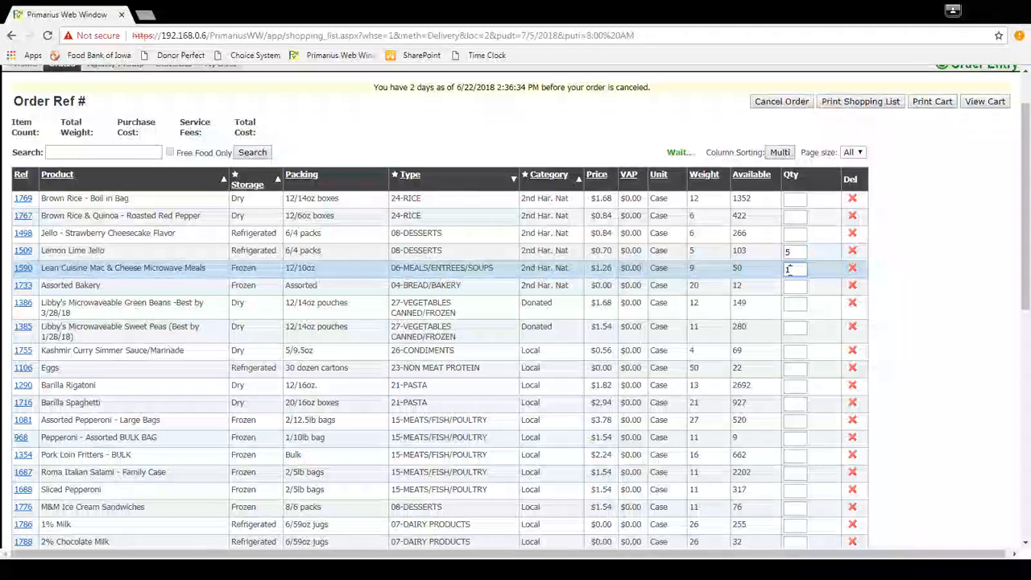
Add 1 case each of Libby's Microwaveable Green Beans, Kashmir Curry Simmer Sauce/Marinade and Barilla Spaghetti to the order.
left_click(794, 304)
type("1")
left_click(794, 351)
type("1")
left_click(794, 403)
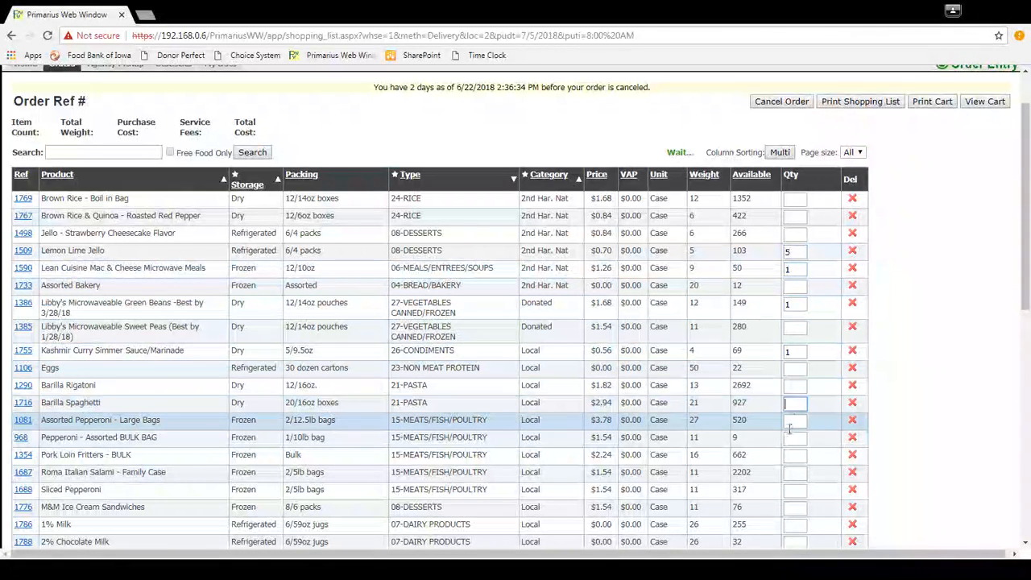
type("1")
left_click(794, 455)
type("1")
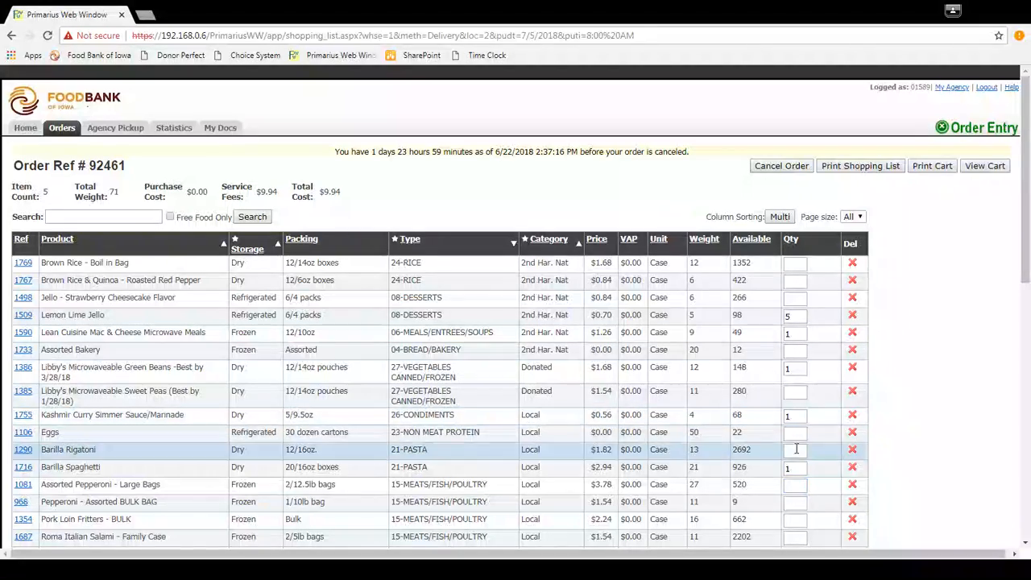
Delete the Barilla Spaghetti, Kashmir Curry Simmer Sauce/Marinade and Libby's Microwaveable Green Beans from the order.
scroll(984, 351, "down", 2)
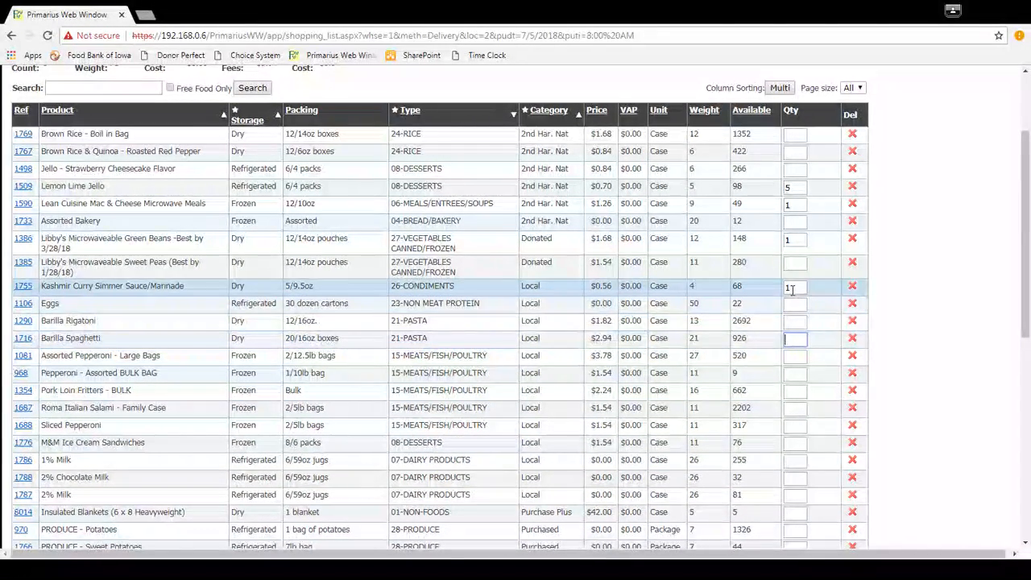
left_click(853, 339)
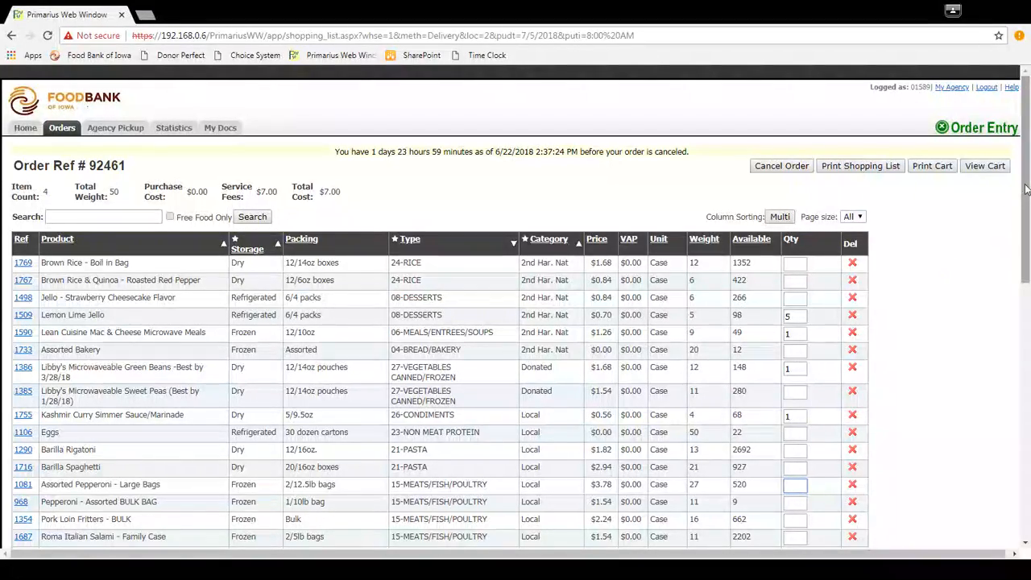
left_click_drag(1024, 192, 1023, 240)
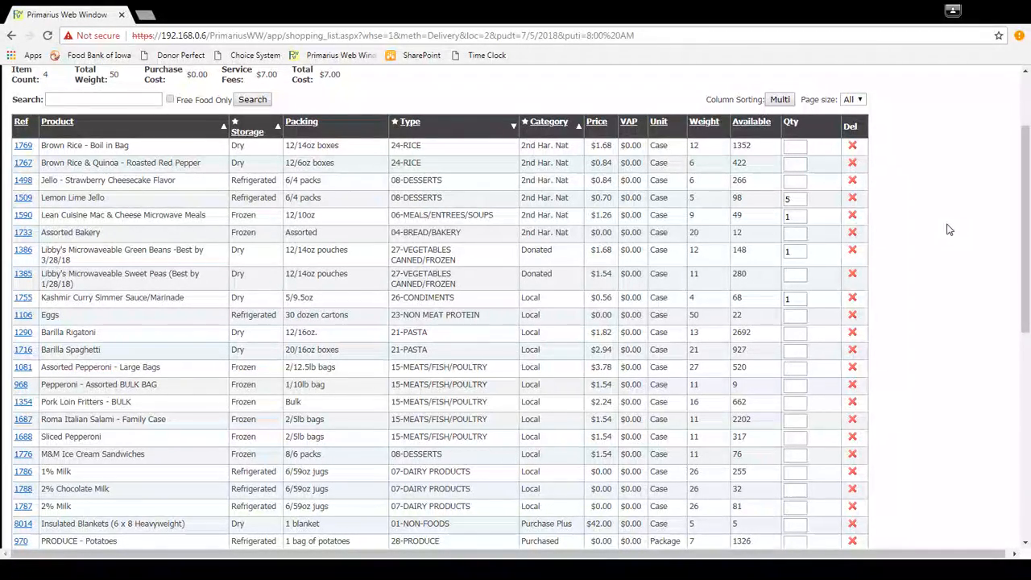
left_click(805, 298)
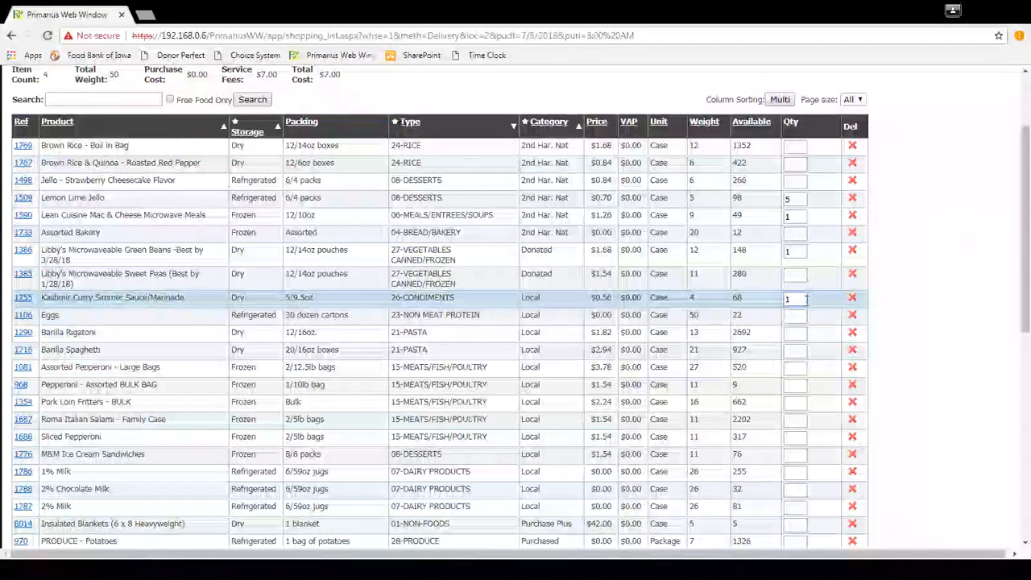
left_click(852, 297)
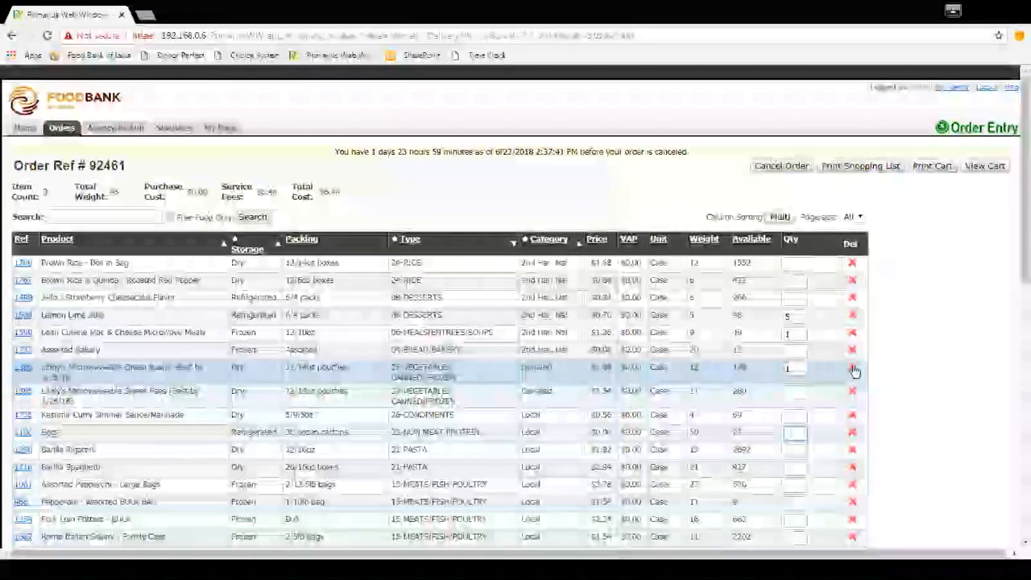
left_click(853, 368)
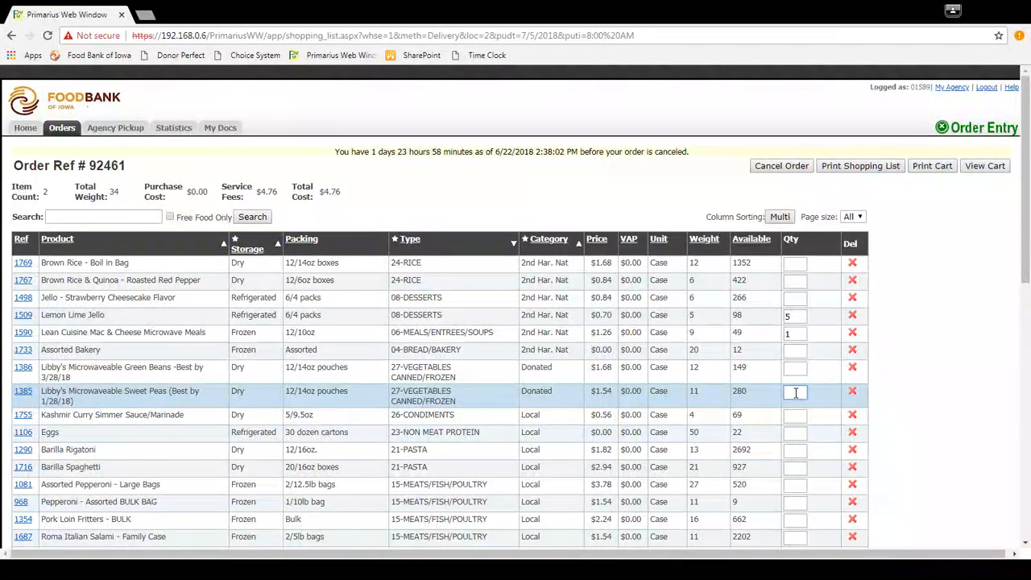
Order 10 cases of Libby's Microwaveable Sweet Peas and 5 cases of Assorted Pepperoni - Large Bags.
type("10")
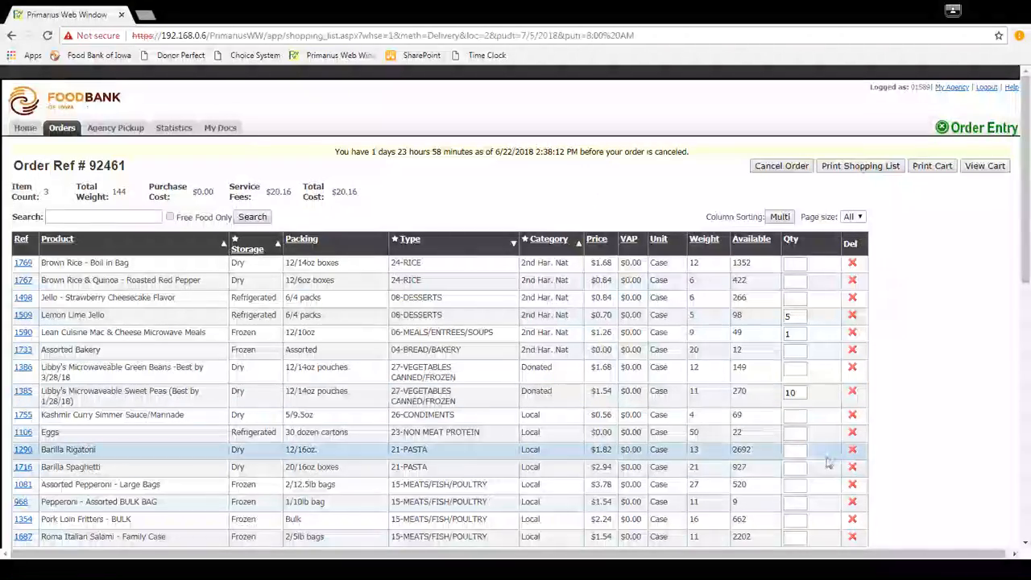
scroll(788, 415, "down", 3)
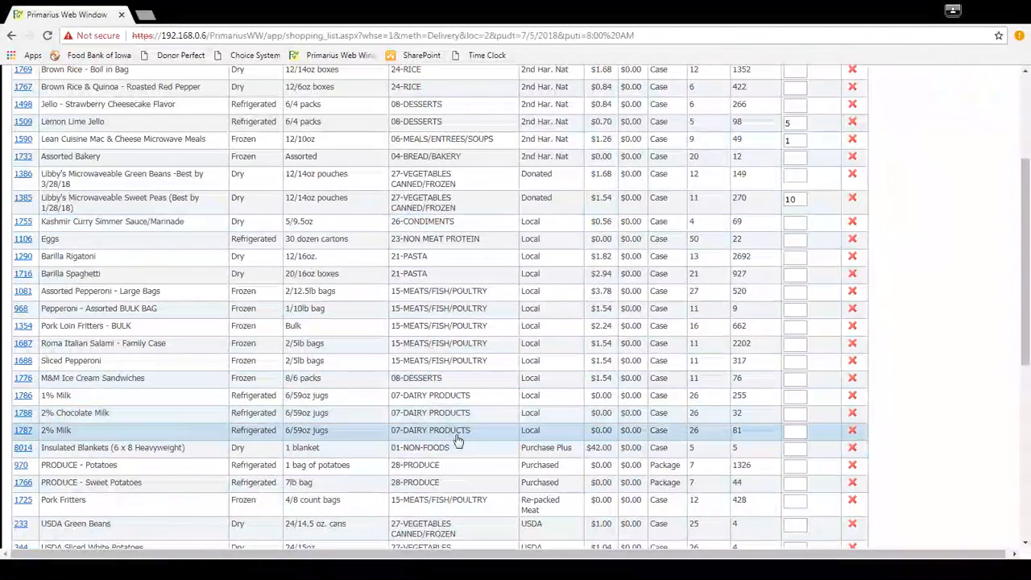
left_click(795, 290)
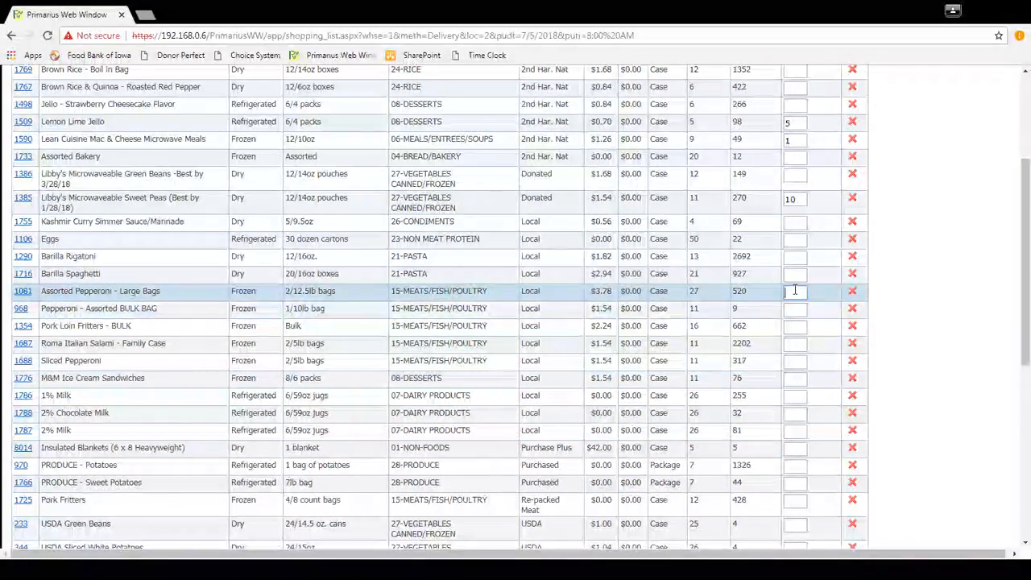
type("5")
key("Tab")
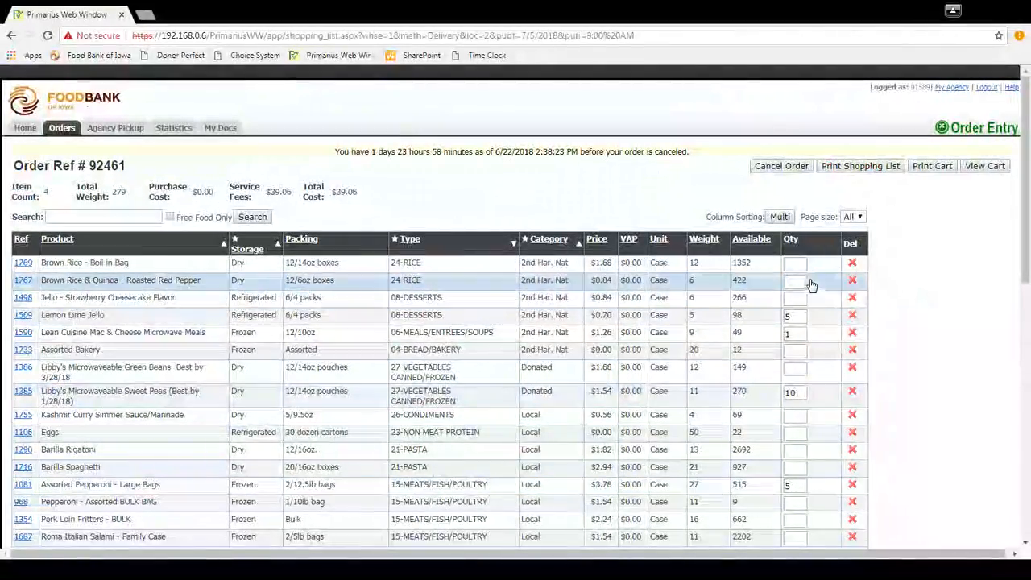
Delete the Assorted Pepperoni - Large Bags from the order.
scroll(798, 410, "down", 15)
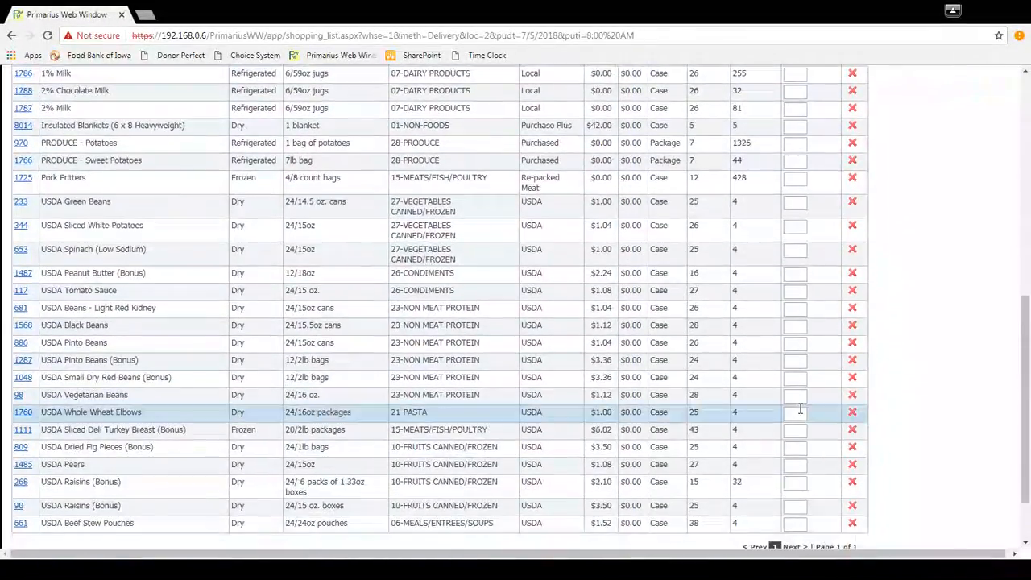
scroll(800, 408, "up", 15)
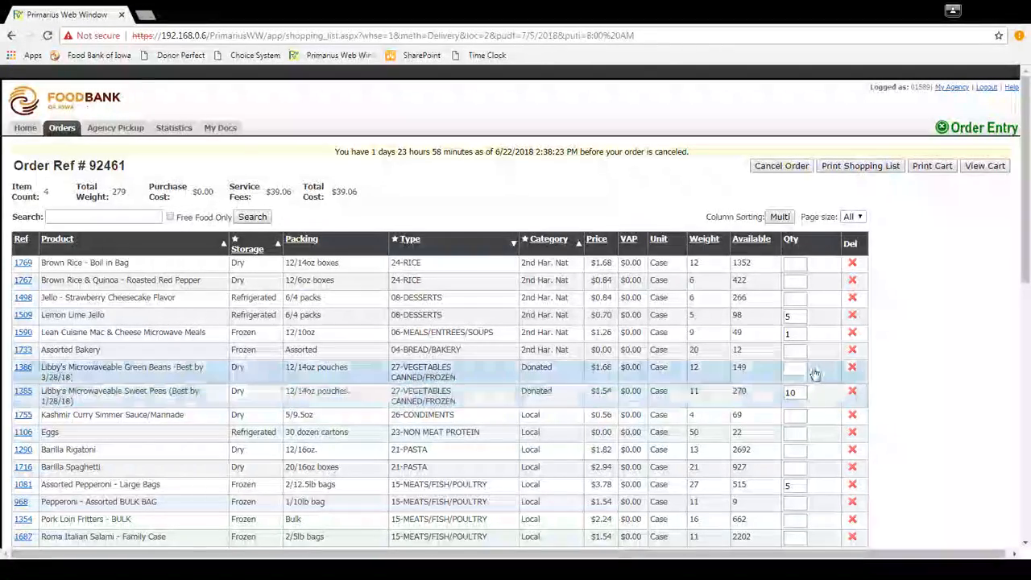
scroll(822, 378, "down", 2)
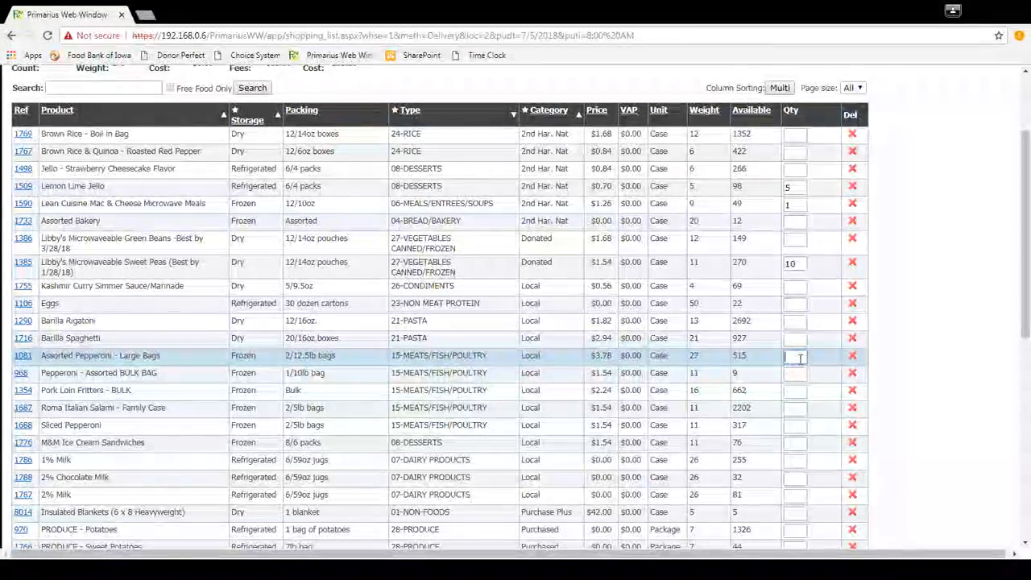
left_click(797, 306)
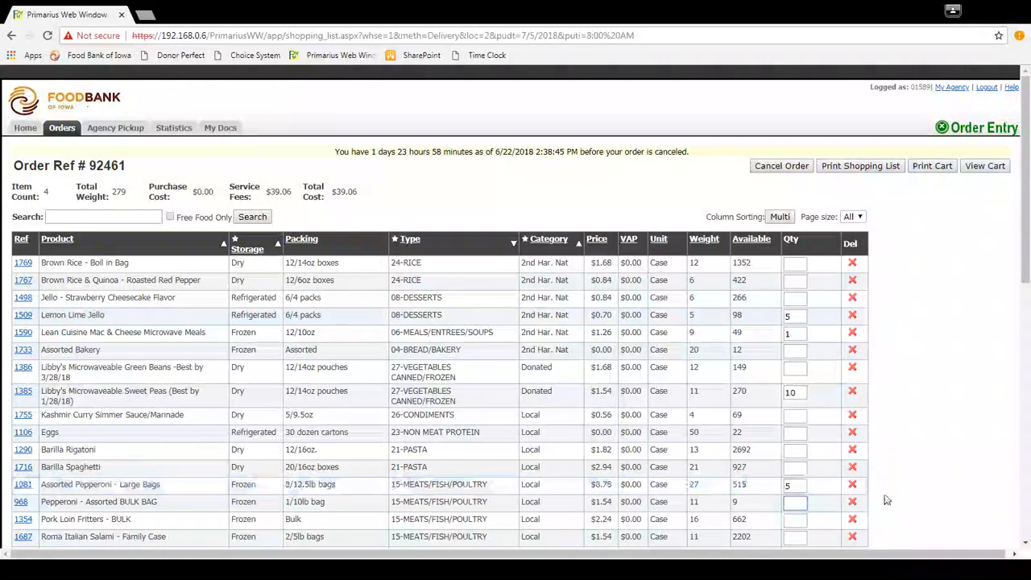
scroll(865, 360, "down", 2)
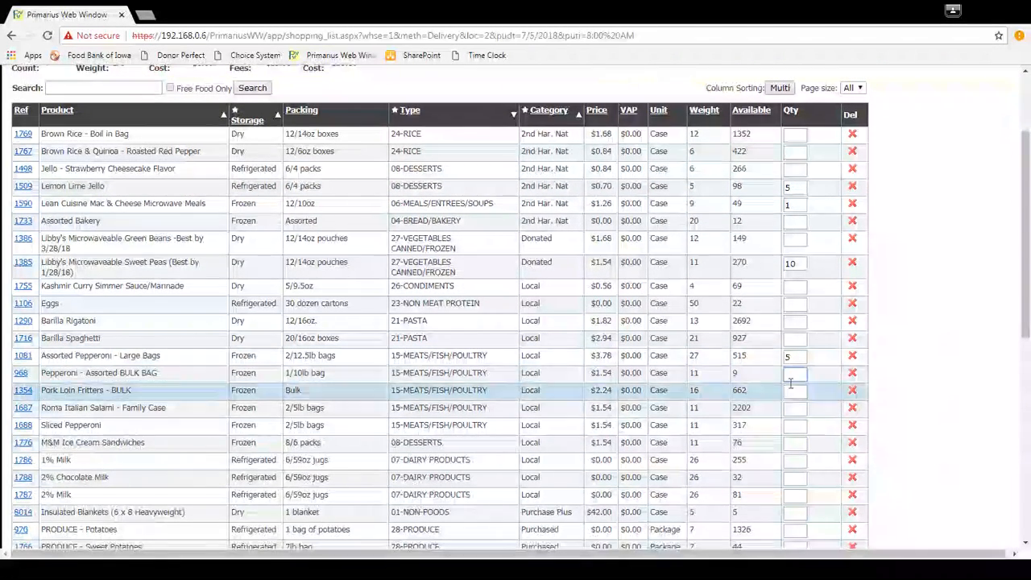
left_click(851, 357)
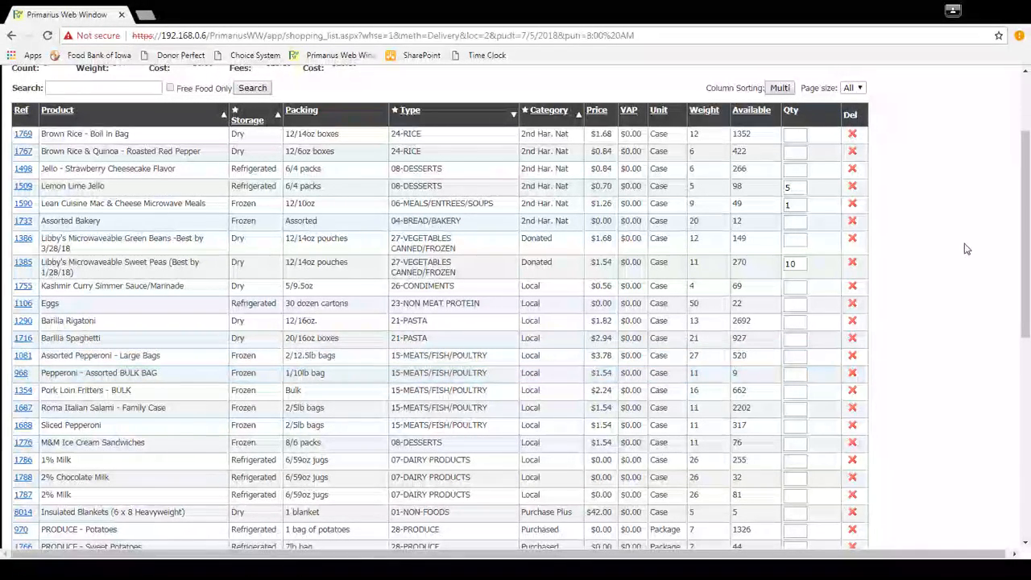
Look through the full shopping list, from the order totals down to the USDA products at the end.
scroll(963, 321, "up", 1)
scroll(902, 310, "down", 2)
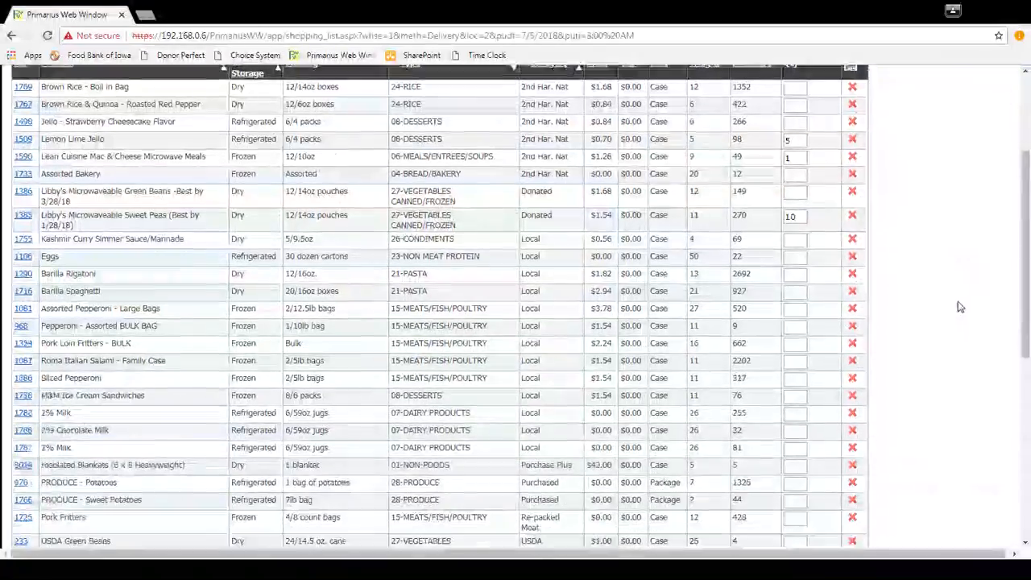
scroll(899, 185, "down", 3)
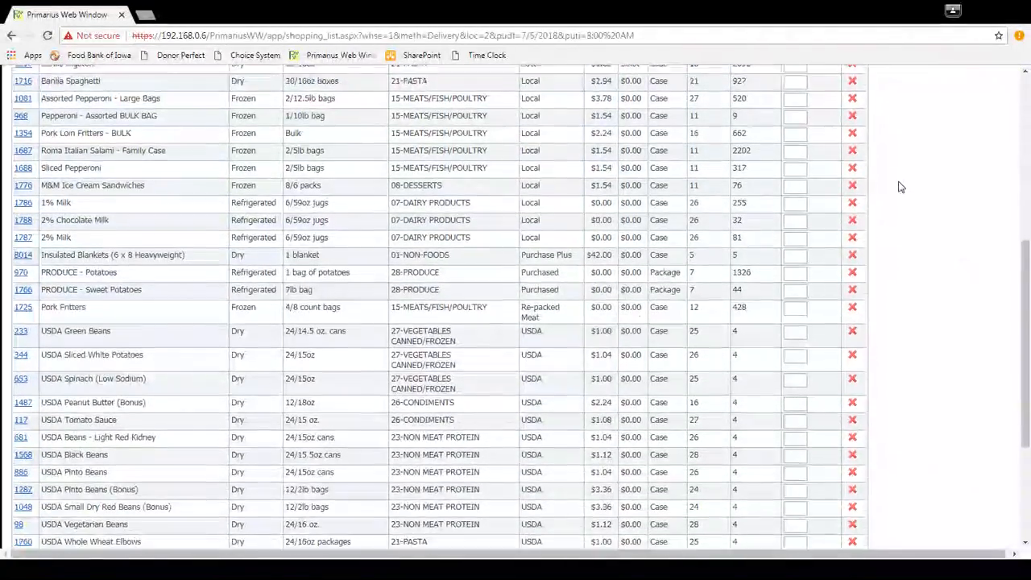
scroll(900, 186, "down", 2)
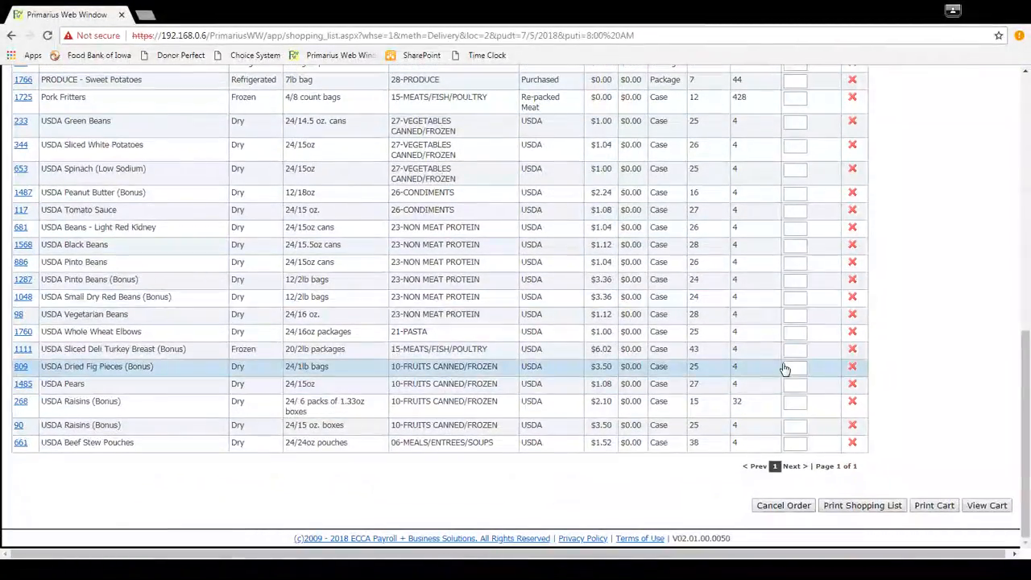
scroll(789, 379, "up", 4)
scroll(793, 391, "up", 5)
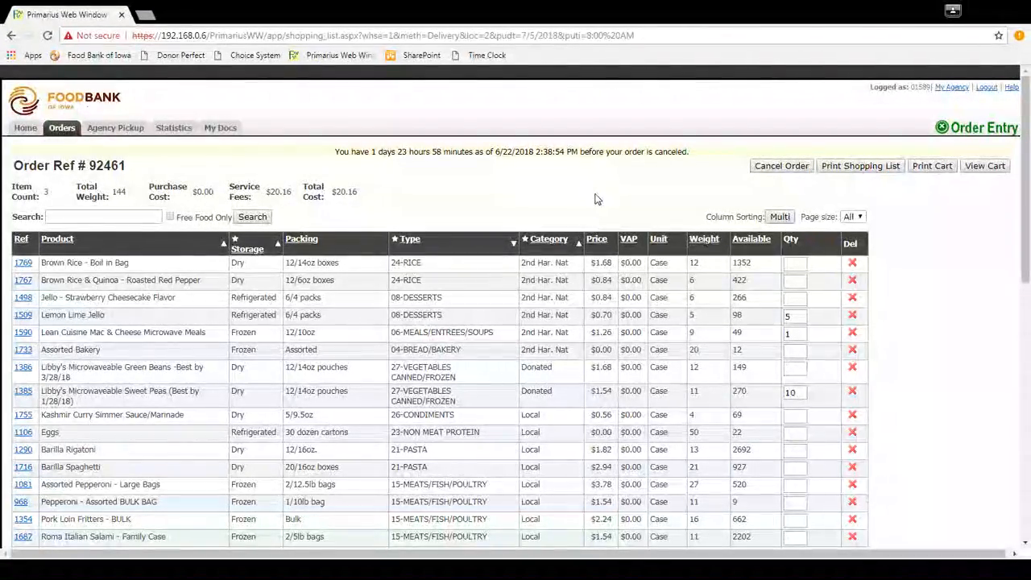
scroll(961, 258, "down", 2)
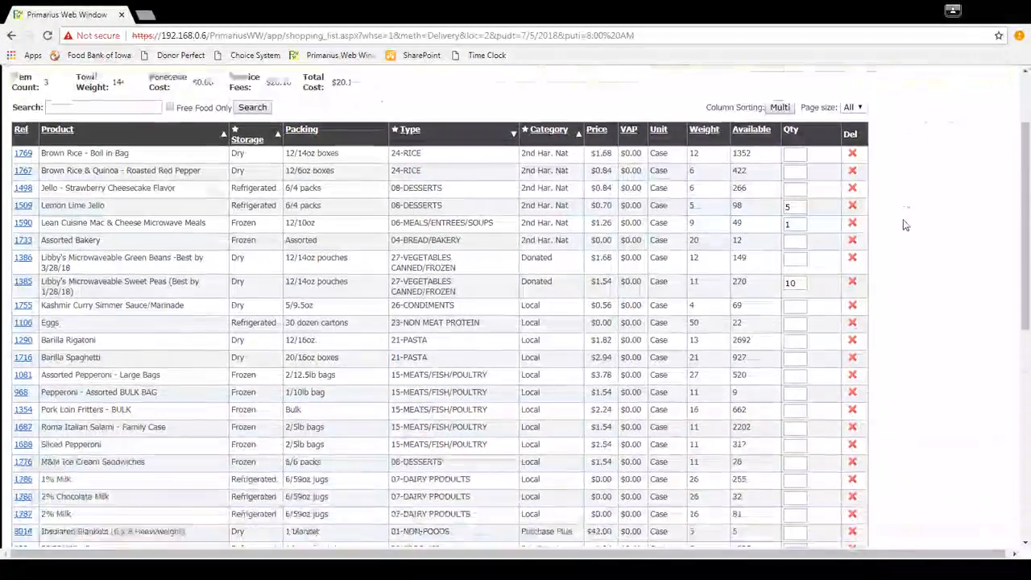
Open the cart and review the order's delivery details, totals and listed products.
scroll(902, 217, "down", 5)
scroll(900, 212, "up", 7)
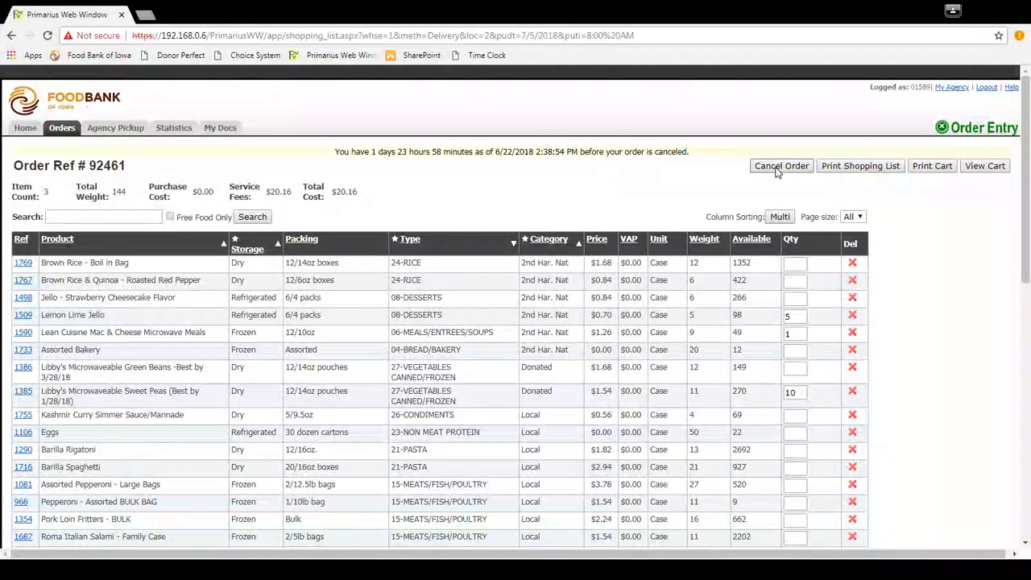
left_click(993, 170)
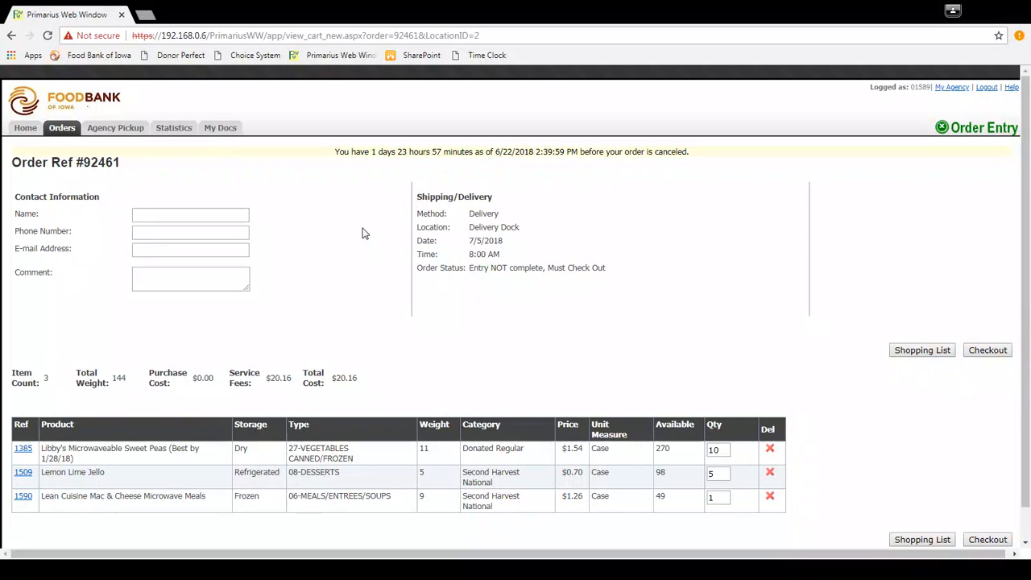
scroll(367, 229, "down", 2)
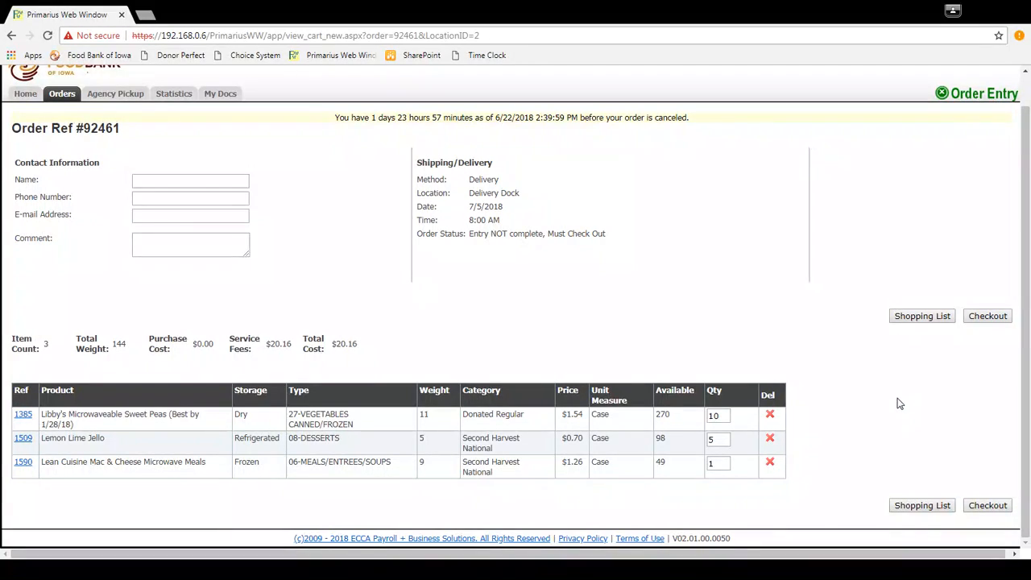
Return to the shopping list and order 5 cases of 2% Milk.
left_click(922, 316)
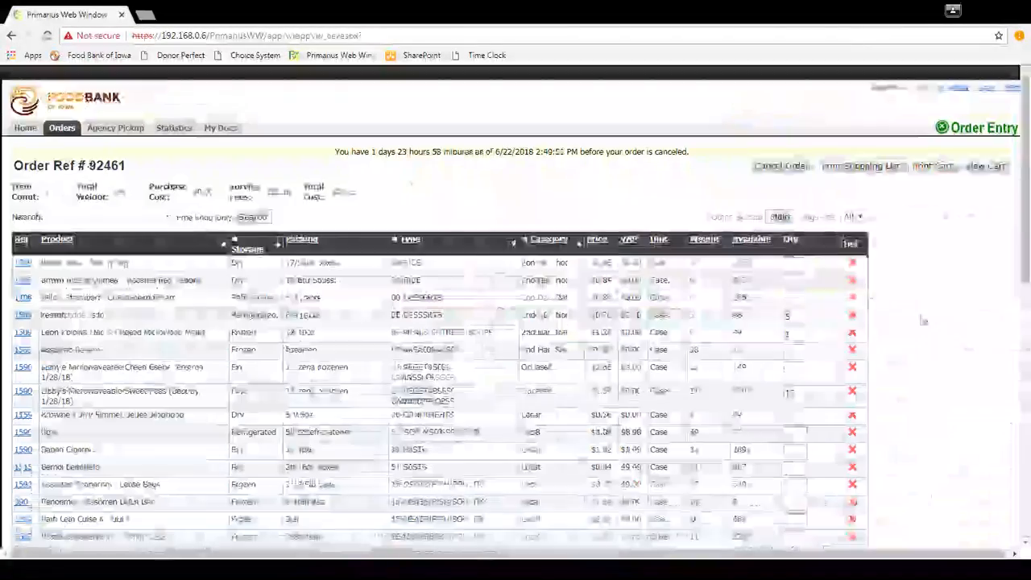
scroll(949, 292, "down", 3)
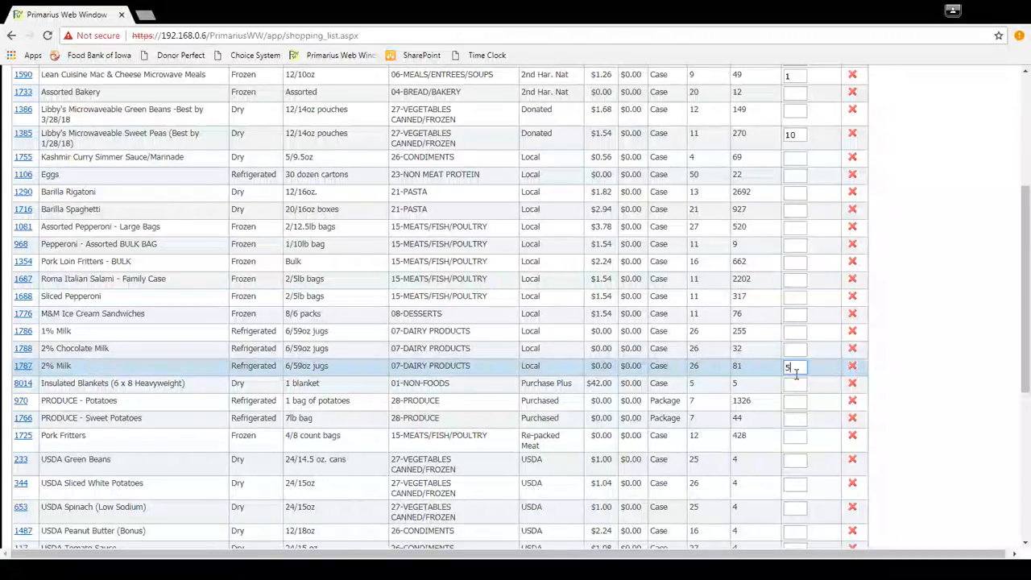
scroll(796, 373, "up", 2)
scroll(966, 129, "up", 2)
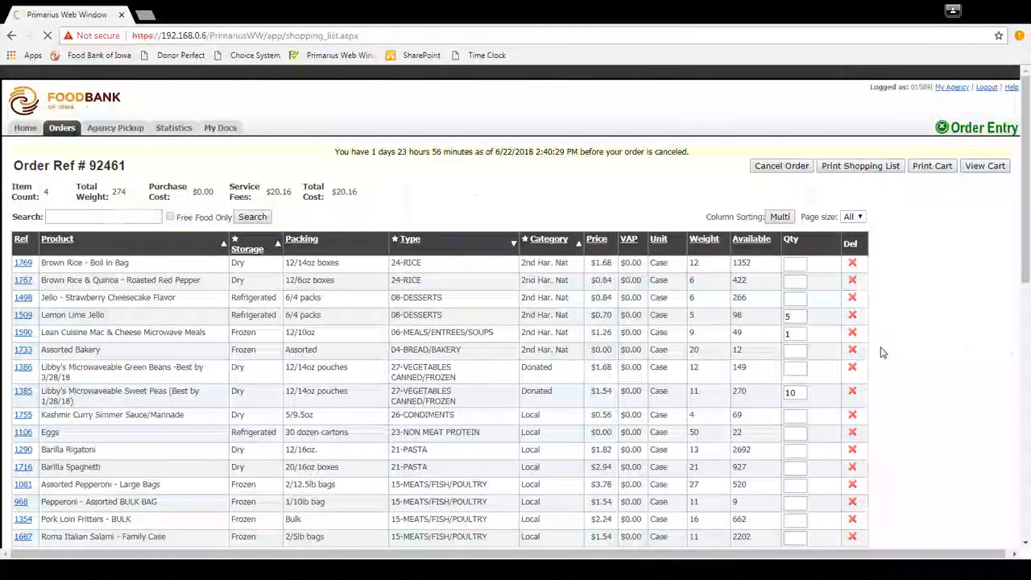
Delete the Lemon Lime Jello from the cart and check the order status under Shipping/Delivery.
scroll(880, 404, "down", 1)
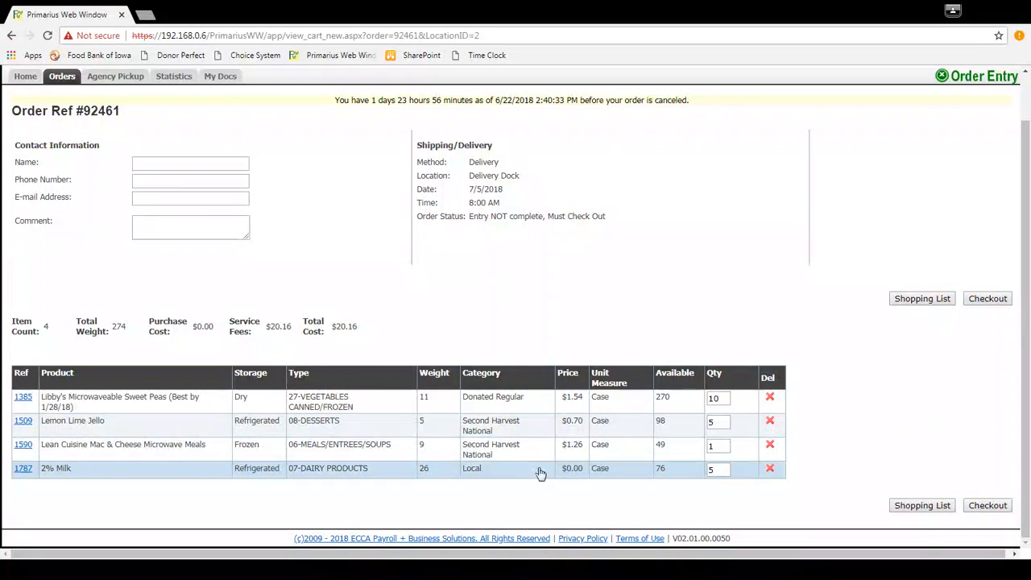
left_click(770, 422)
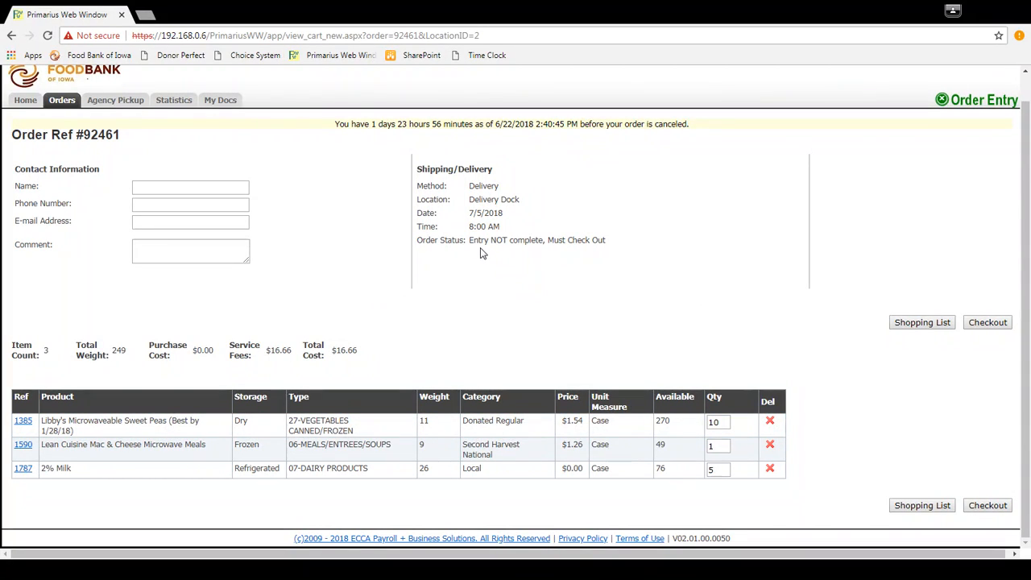
left_click_drag(467, 244, 588, 247)
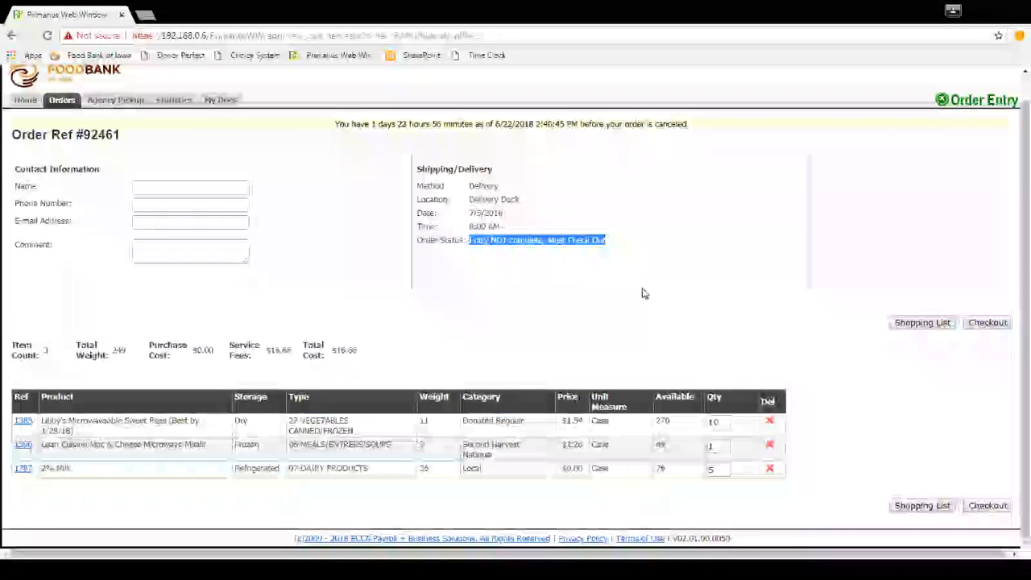
left_click(388, 275)
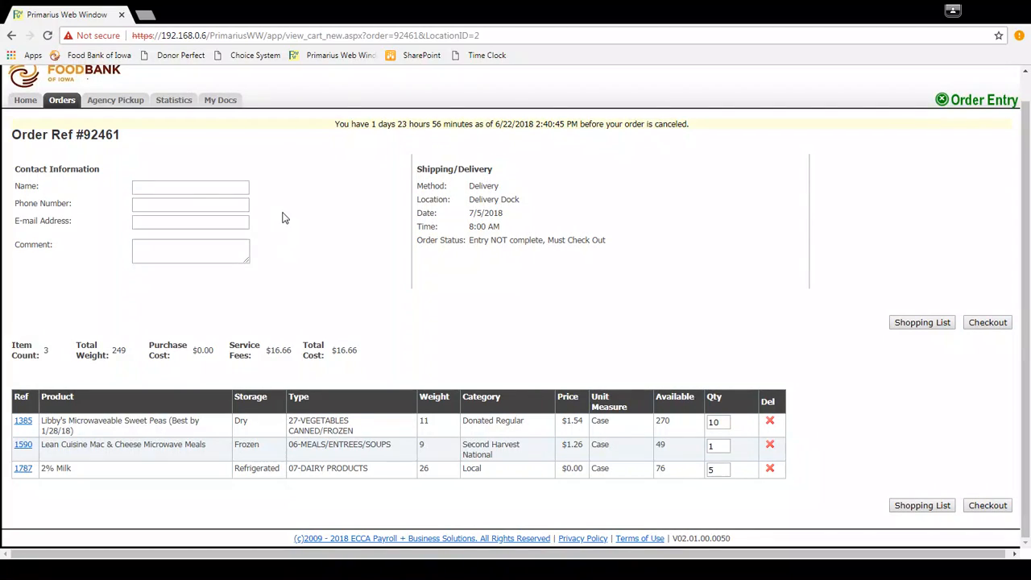
Enter the contact's full name and phone number in the order's contact information.
left_click(175, 188)
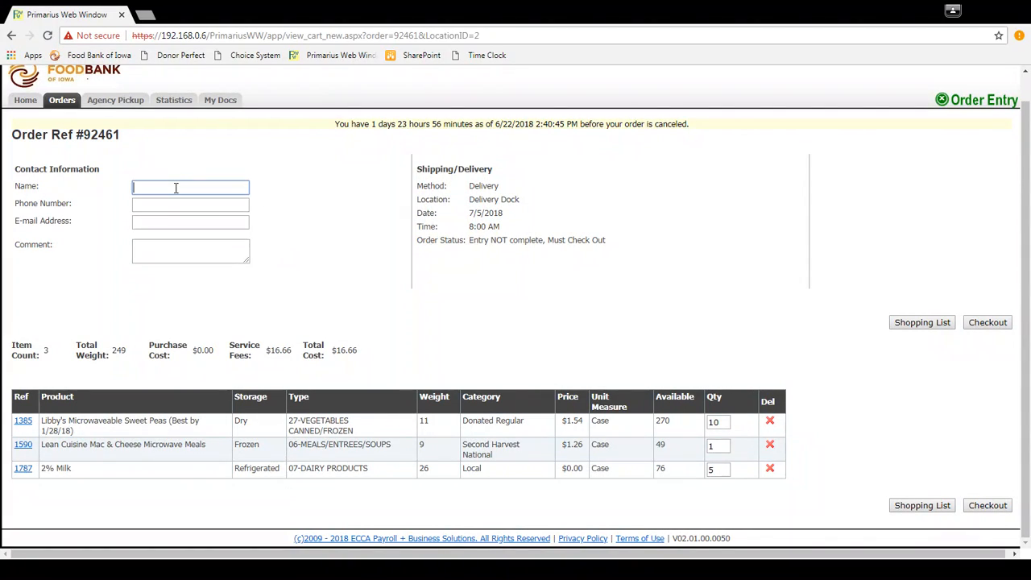
left_click(326, 201)
left_click(223, 187)
key("Tab")
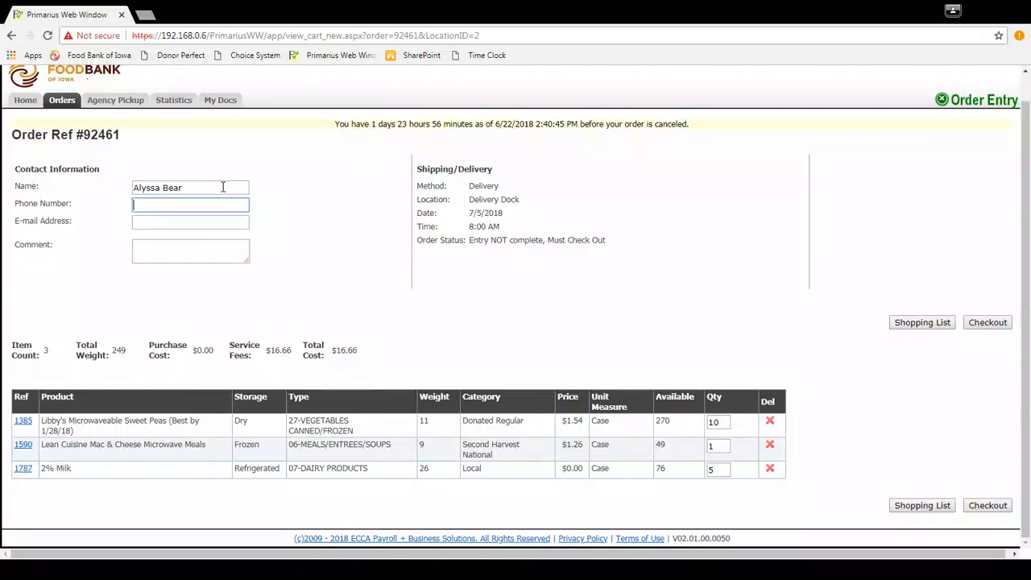
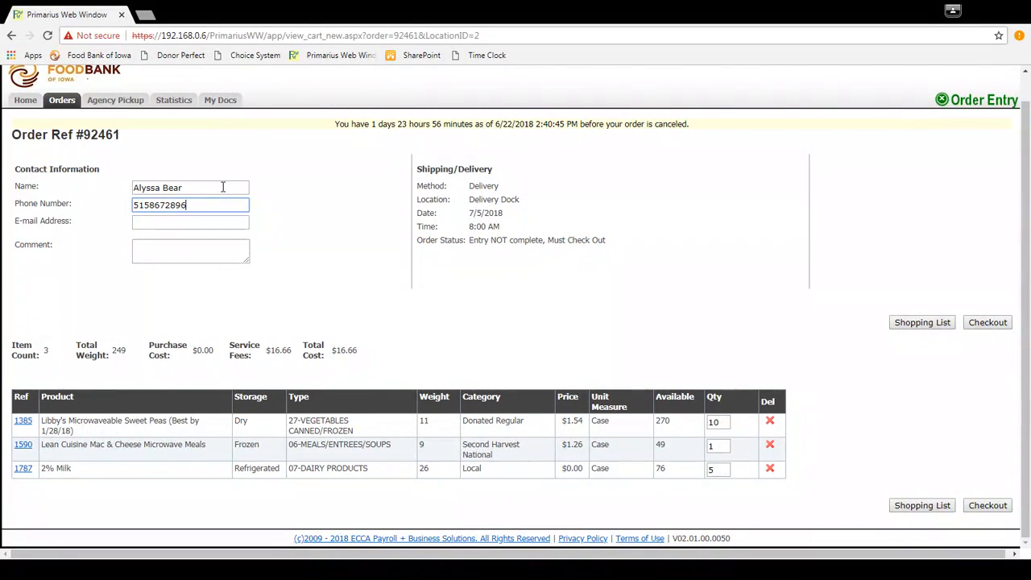
Enter the contact's e-mail address and remove the stray second letter from it.
key("Tab")
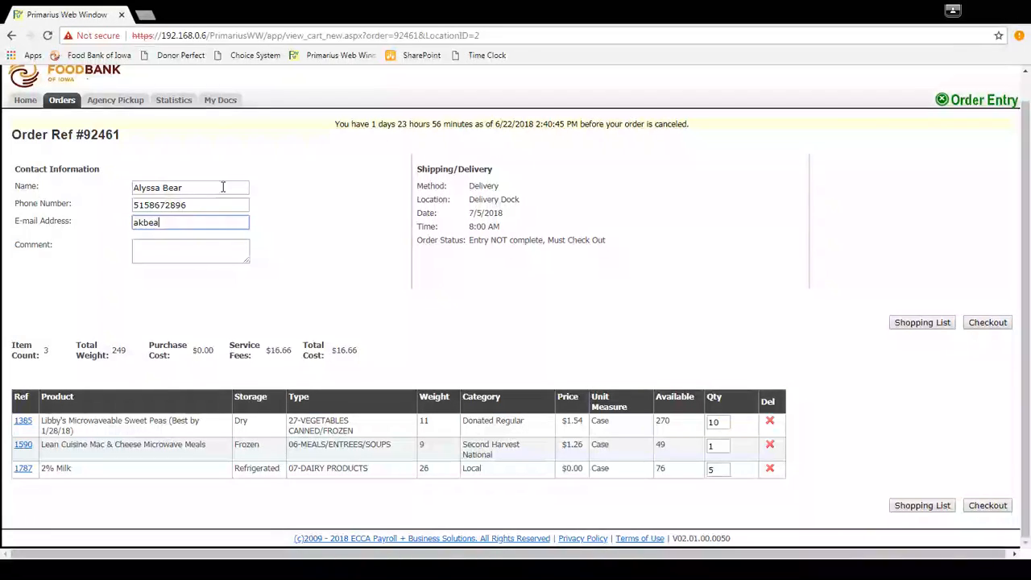
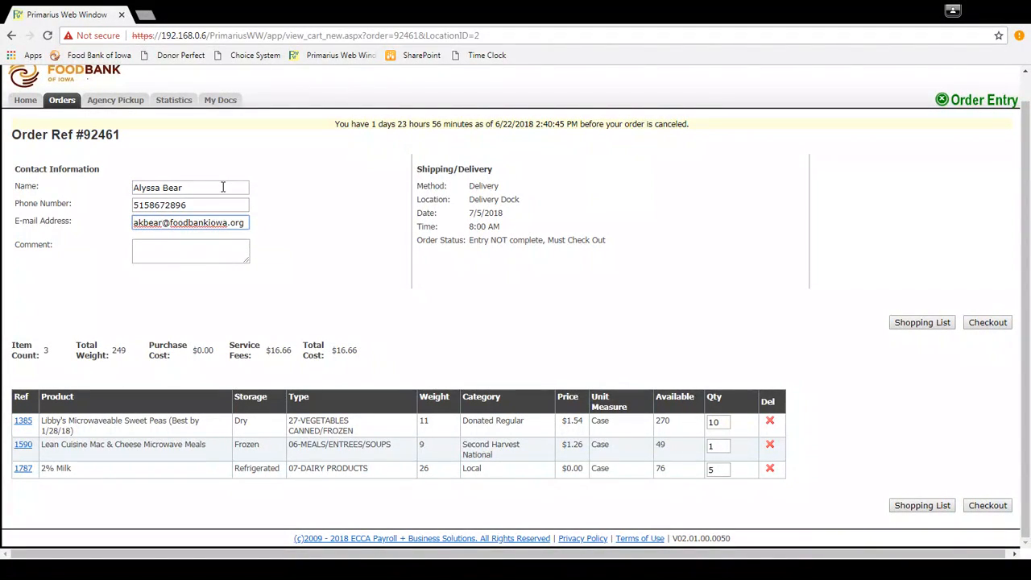
key("Tab")
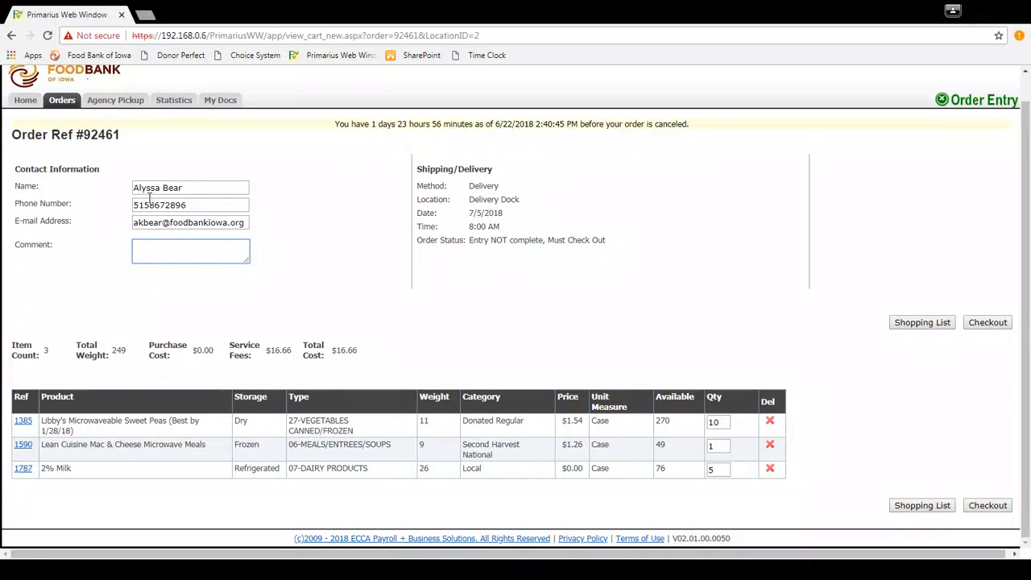
left_click(143, 223)
key("BackSpace")
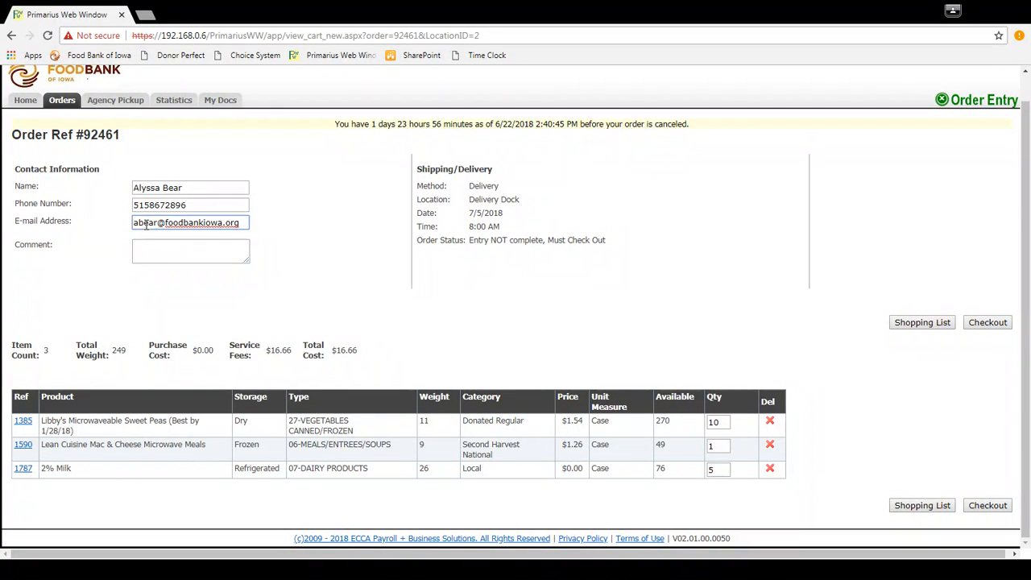
Add the comment "Hand Load" to the order.
left_click(153, 247)
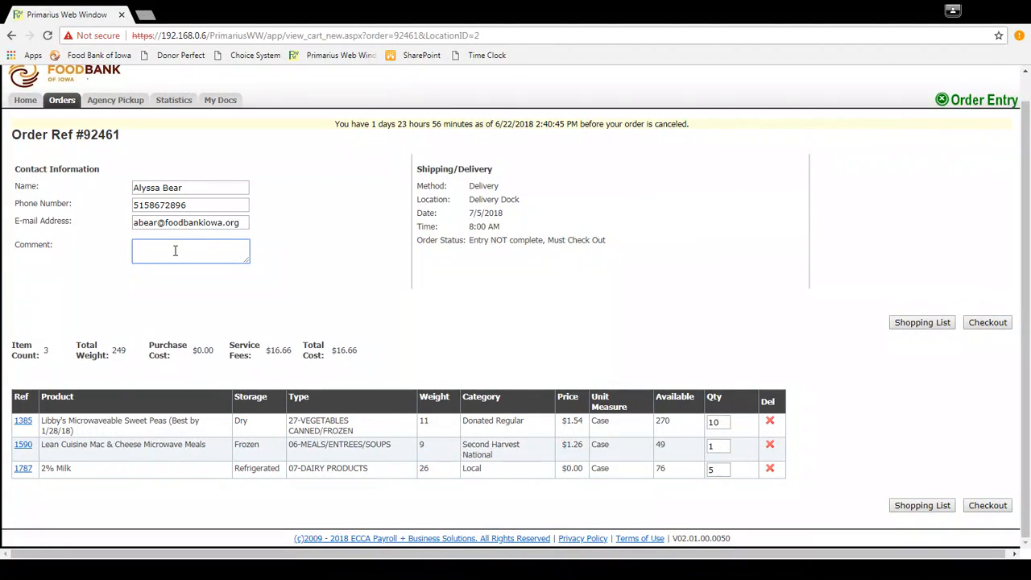
type("Hand Load")
Check out the order and open the list of all orders.
left_click(989, 323)
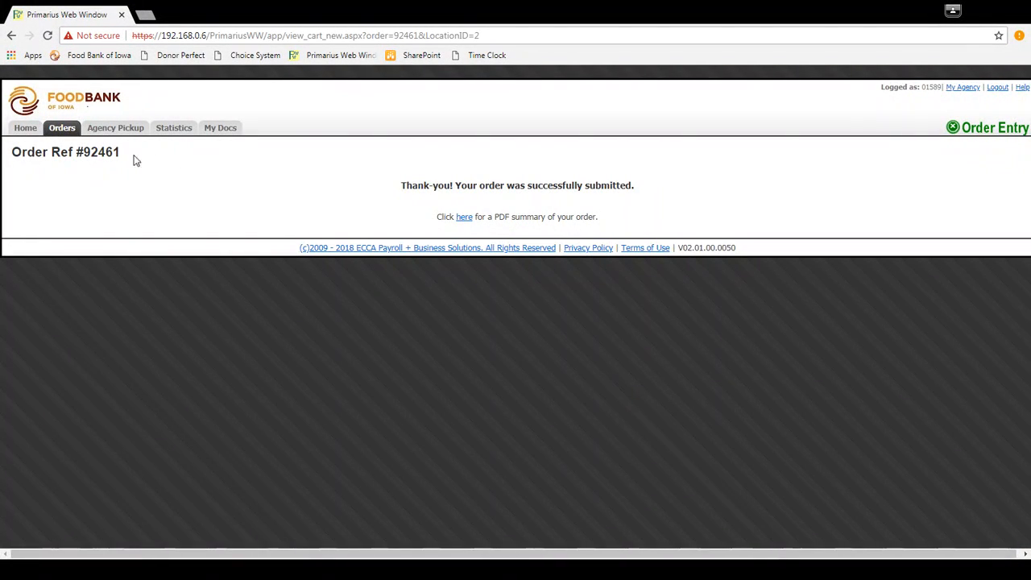
left_click(63, 129)
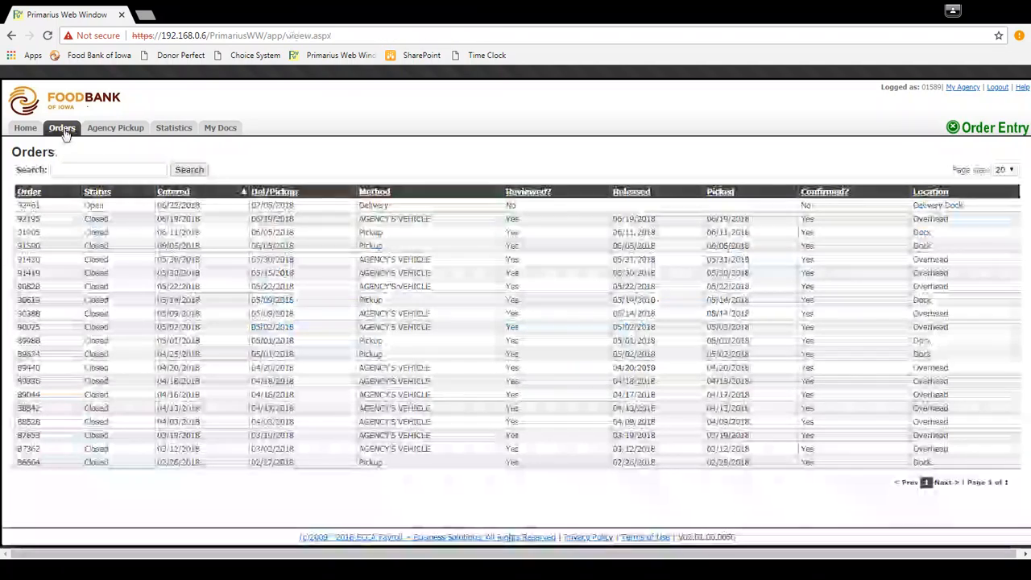